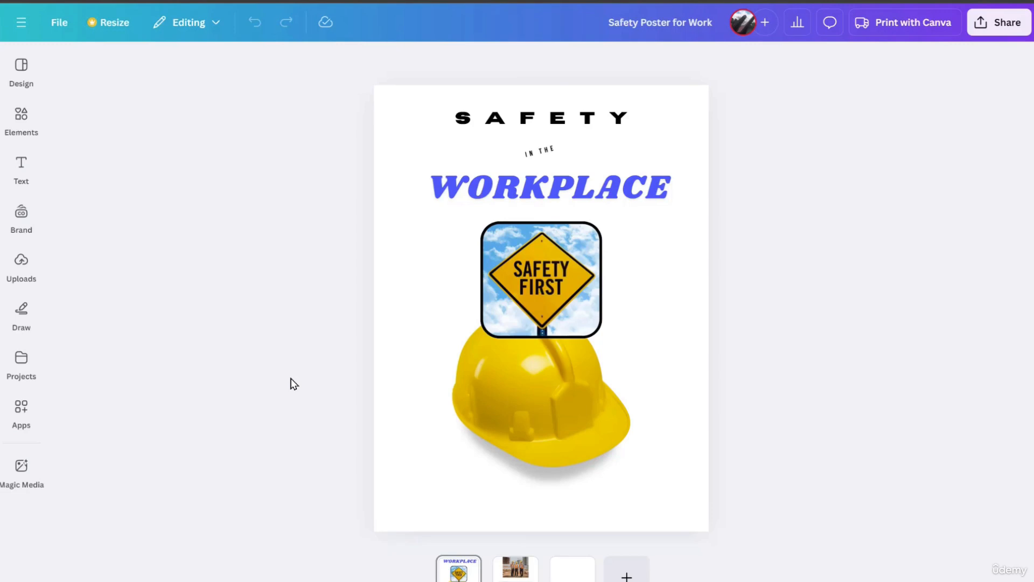
Search the elements for "border", filter by vertical orientation, and list all matching graphics.
click(21, 121)
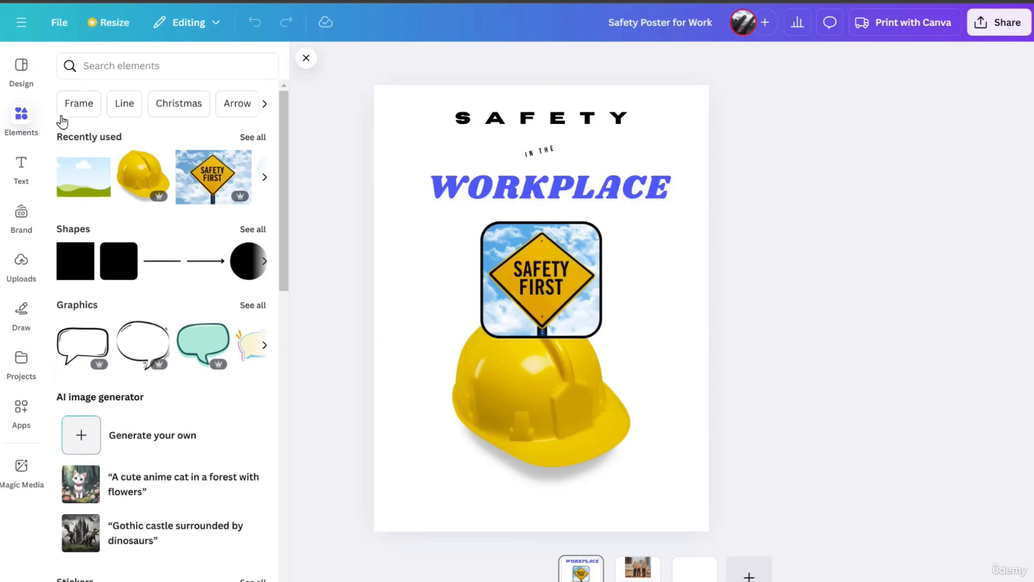
click(113, 68)
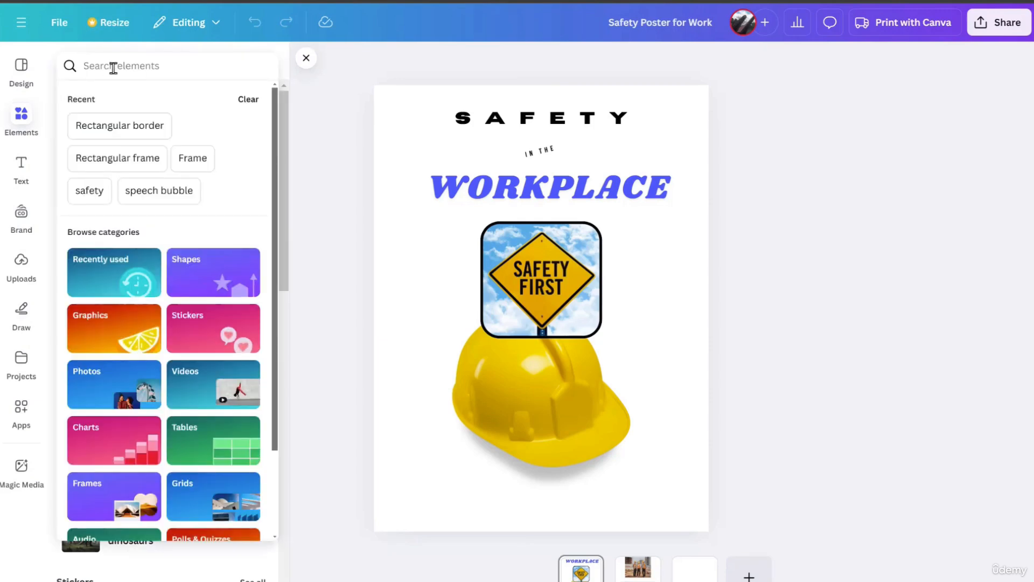
text(border)
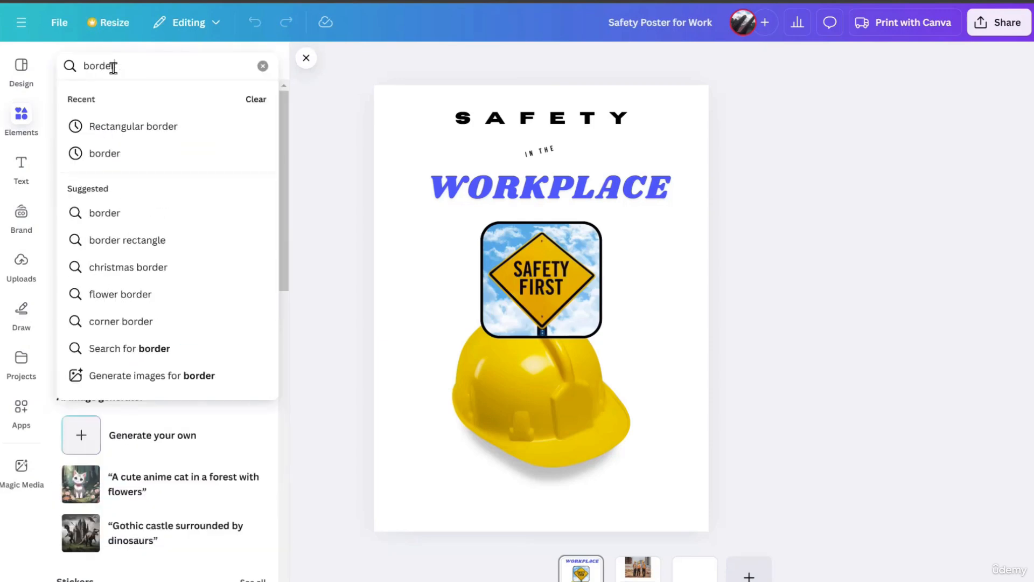
key(Return)
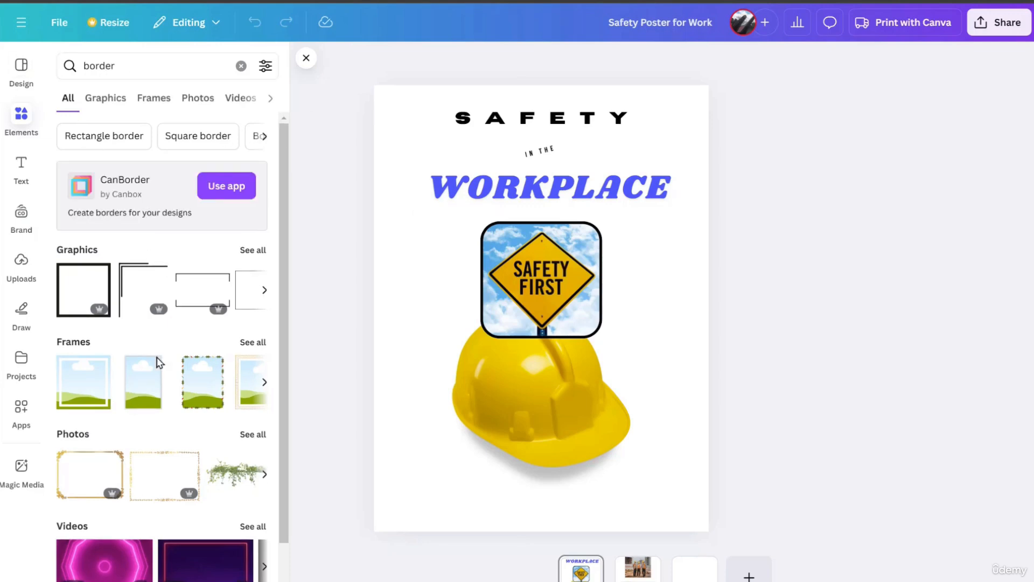
click(266, 67)
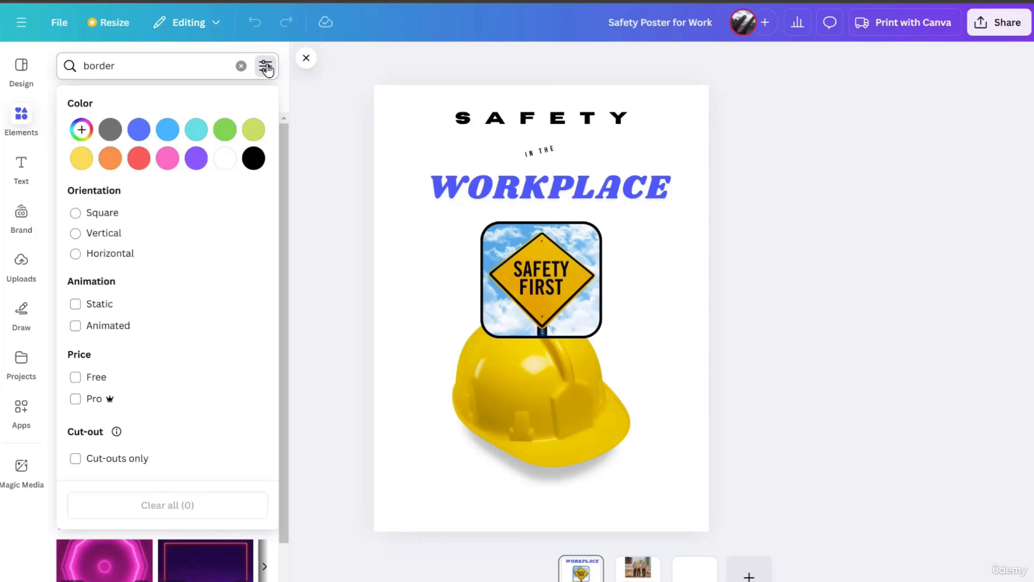
click(76, 235)
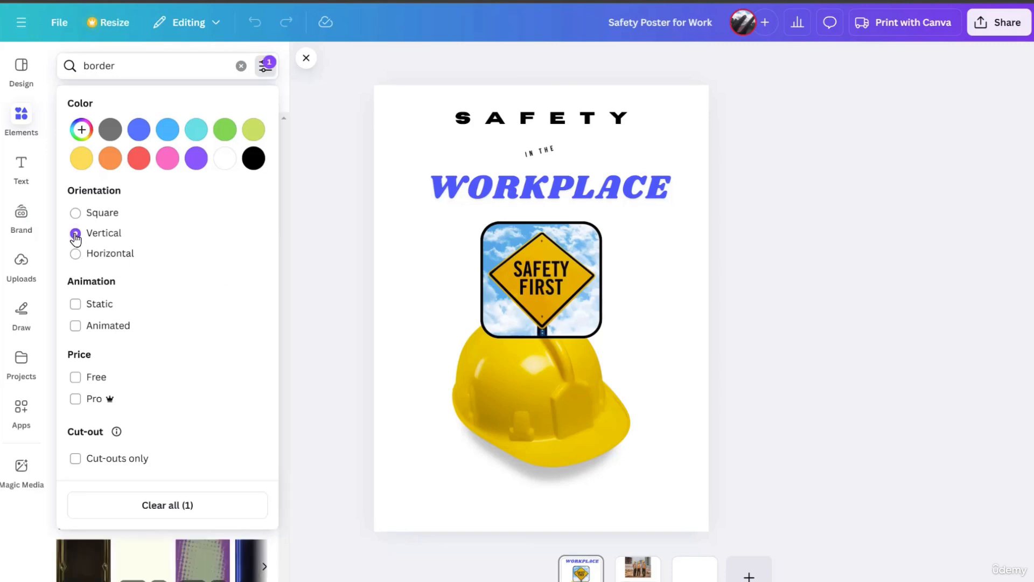
click(326, 247)
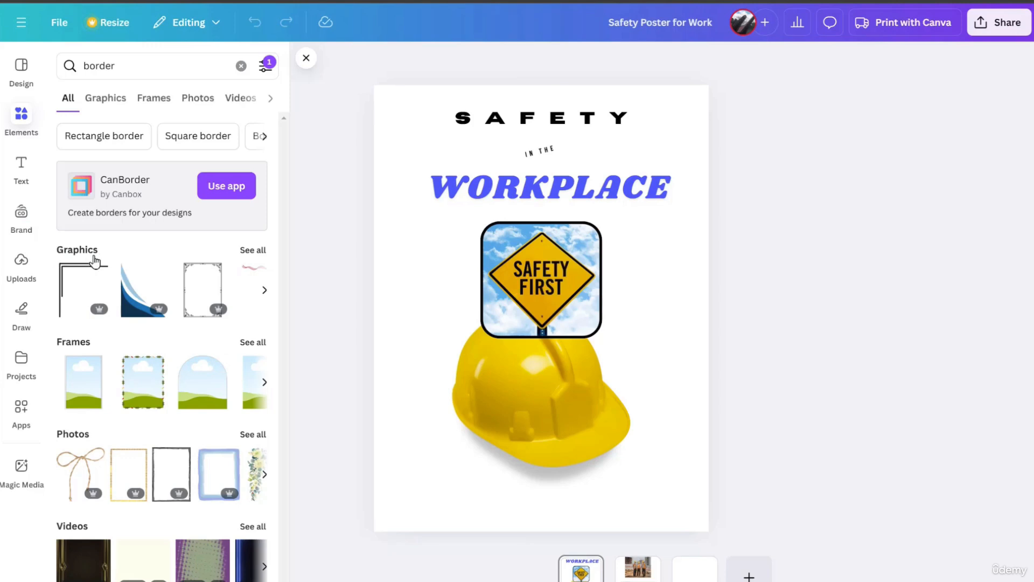
click(251, 251)
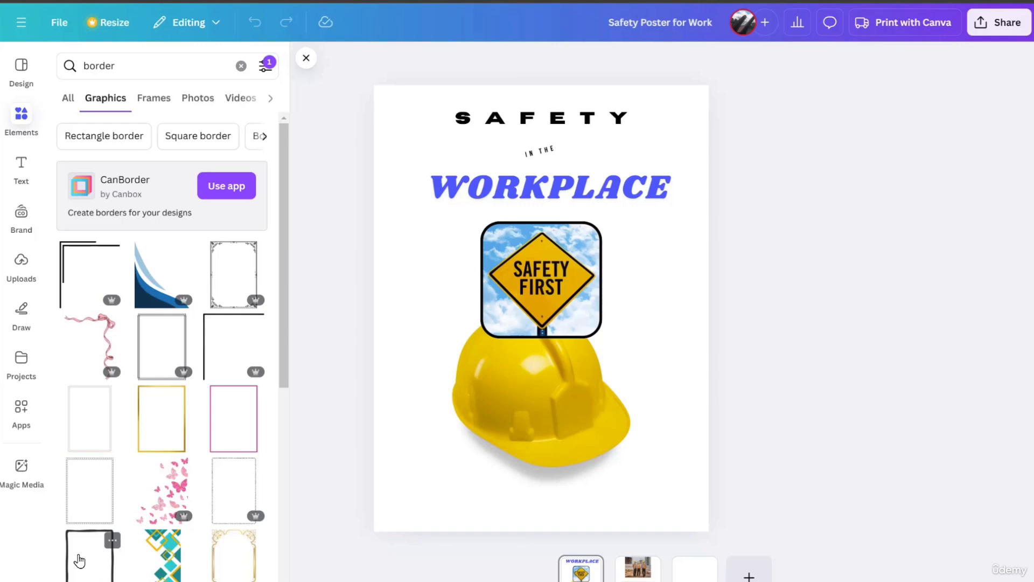
Add the black hand-drawn rectangular border graphic and enlarge it to nearly fill the poster page.
click(79, 560)
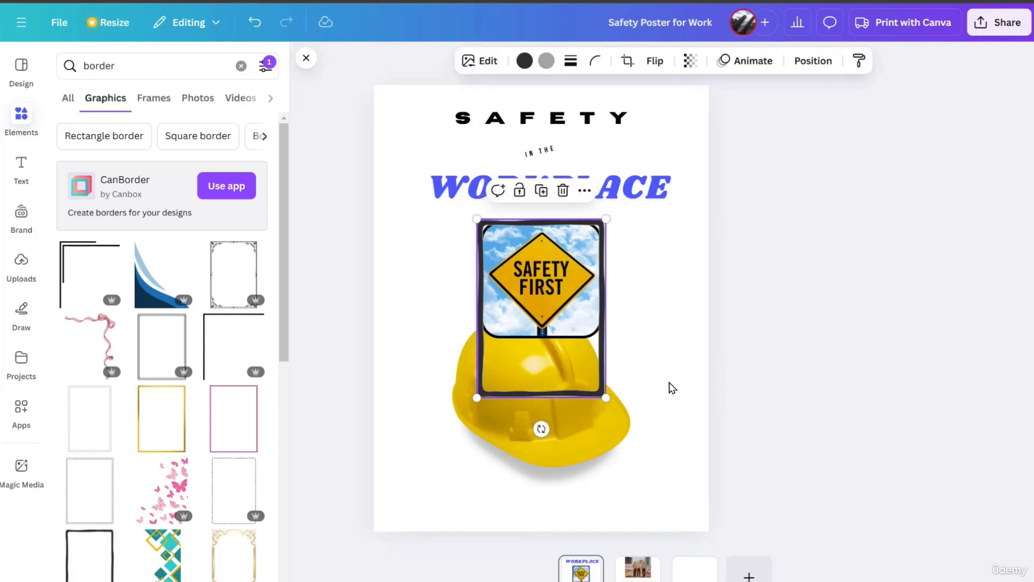
drag(622, 429, 696, 521)
drag(477, 219, 374, 86)
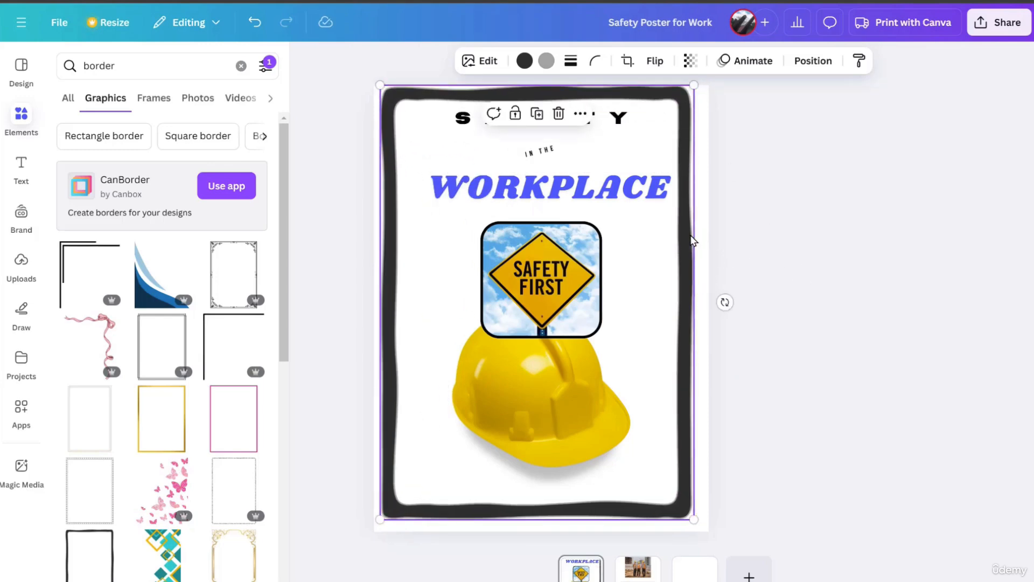
Center the border on the page and move the SAFETY heading slightly down so it sits inside the border.
drag(694, 235, 695, 239)
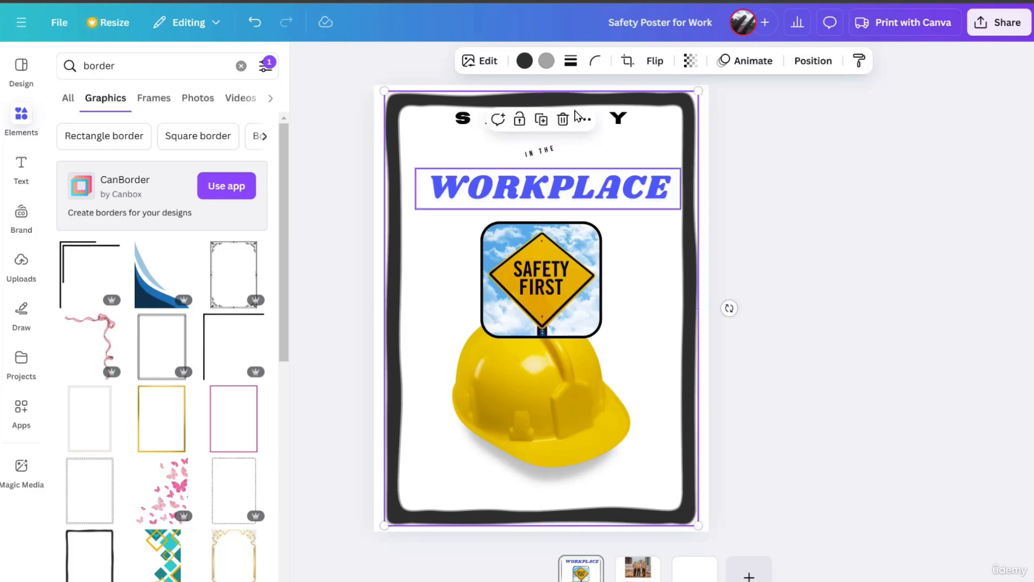
click(618, 123)
drag(618, 122, 617, 126)
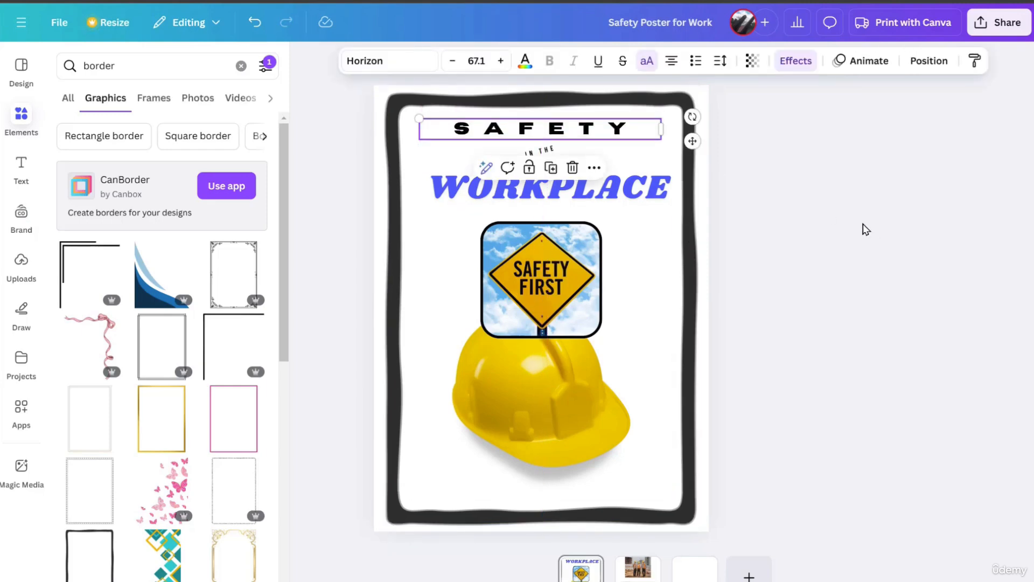
Try the photo colors golden yellow and light blue on the page border.
click(393, 211)
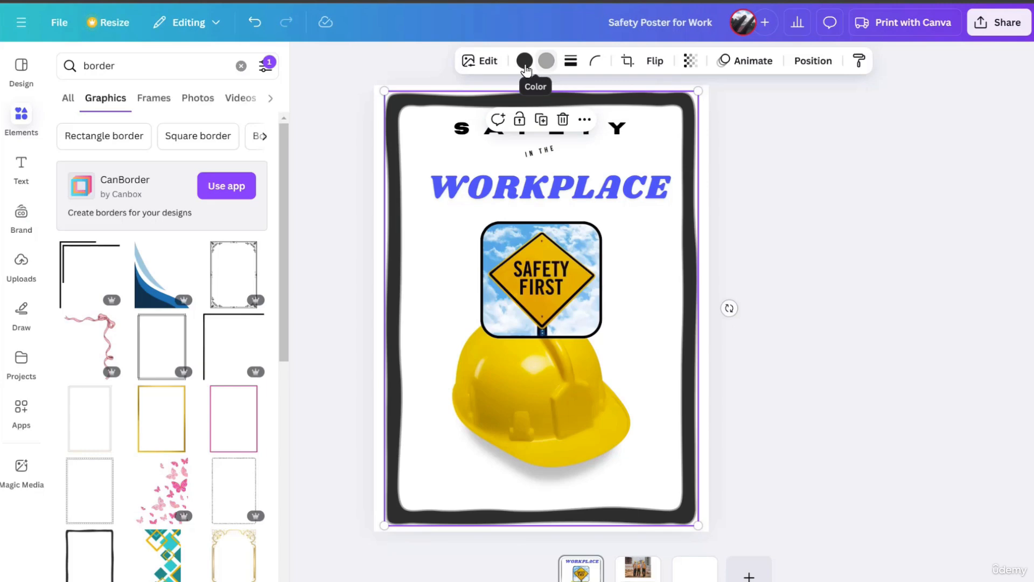
click(526, 64)
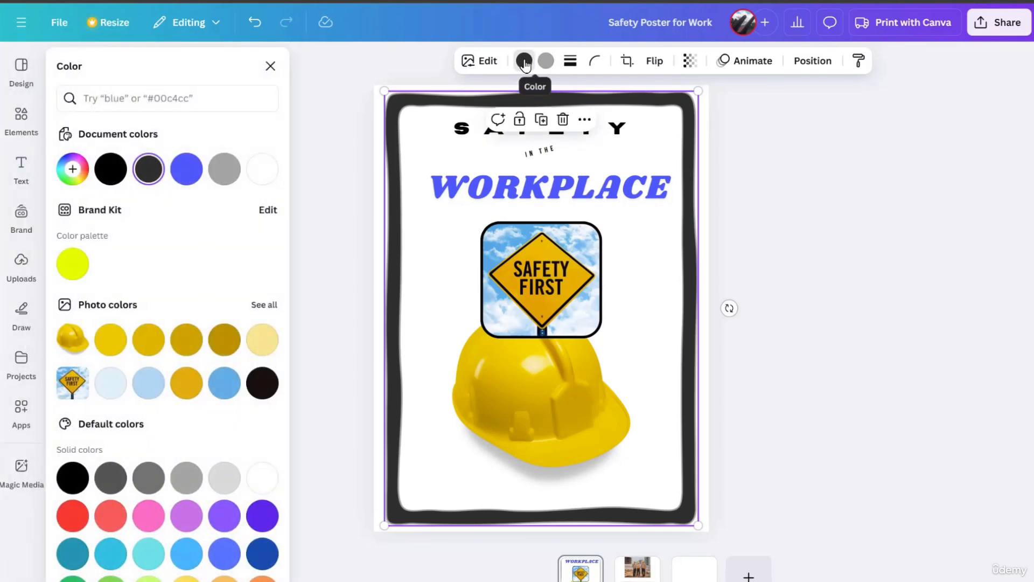
click(149, 341)
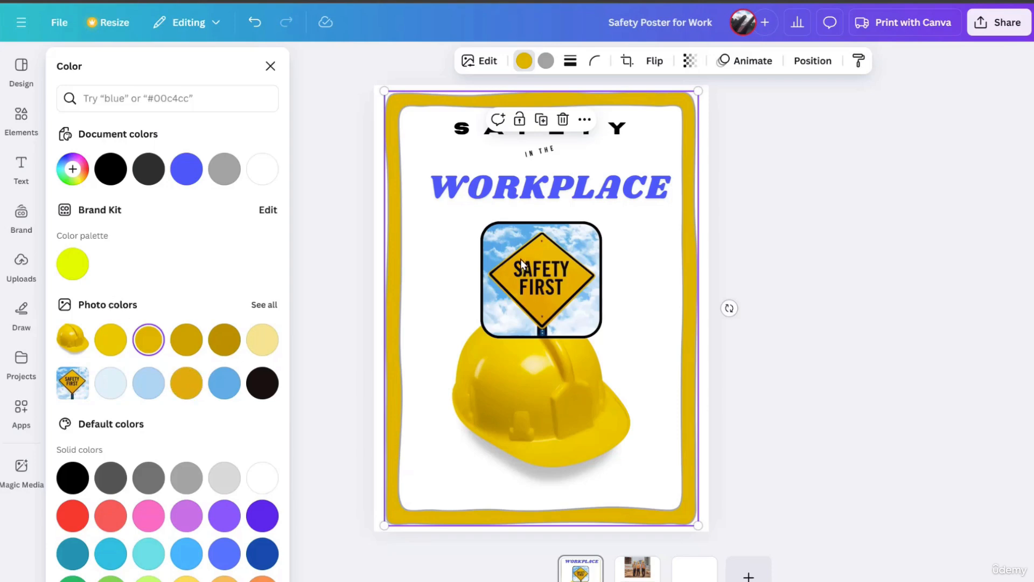
click(157, 384)
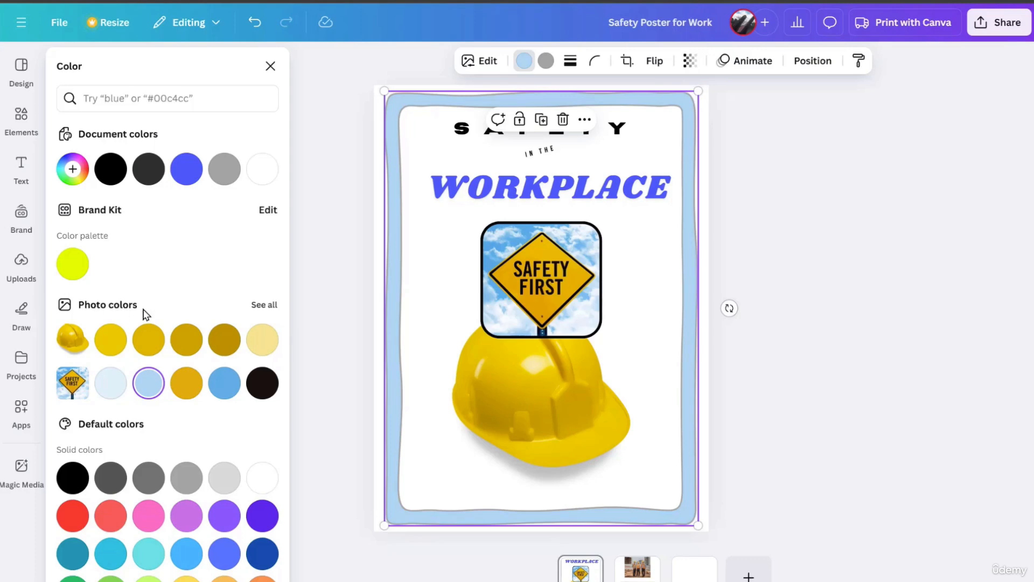
Recolor the border with the yellow #EBC400 sampled from the hard hat photo.
click(73, 170)
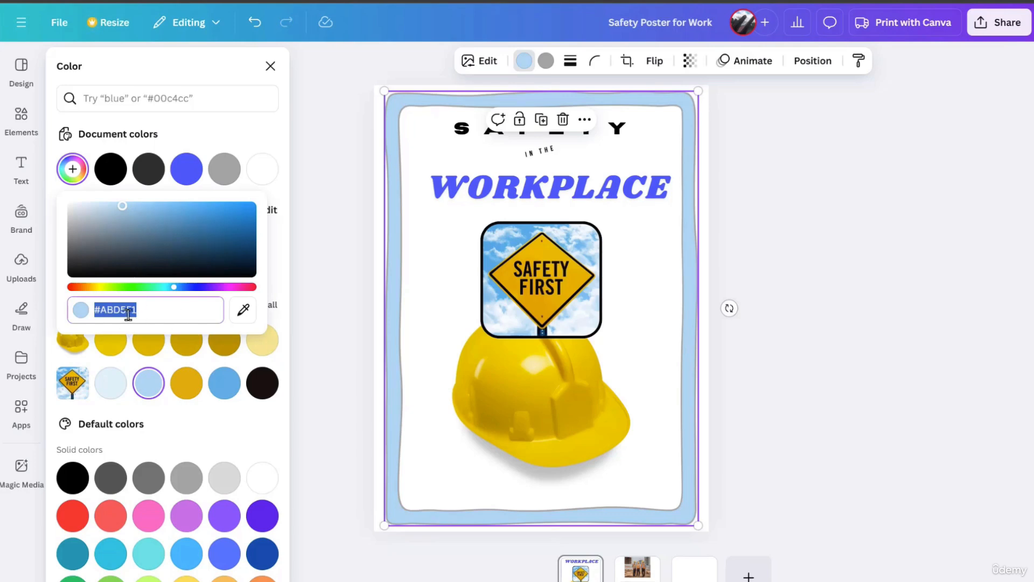
click(244, 313)
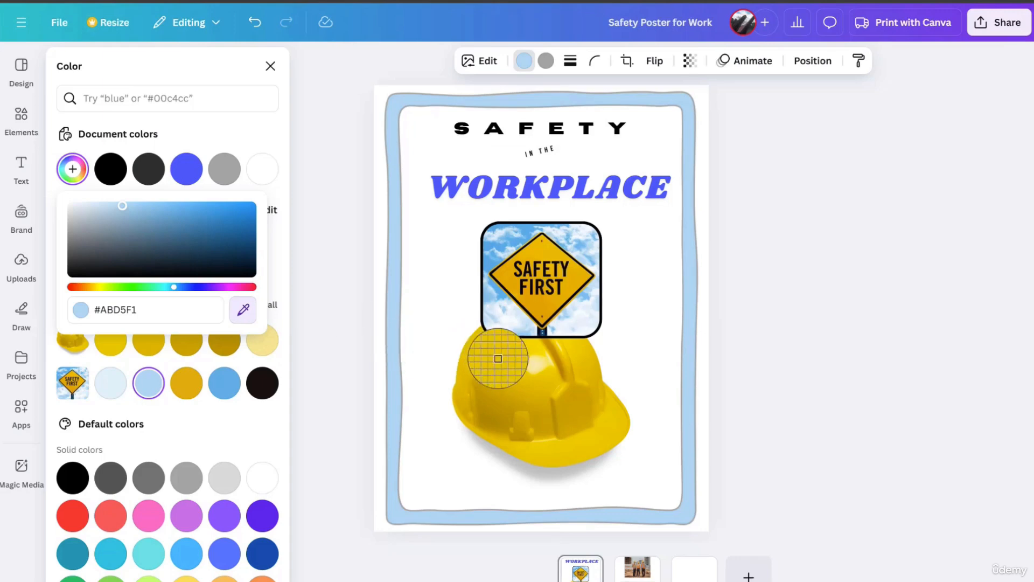
click(522, 374)
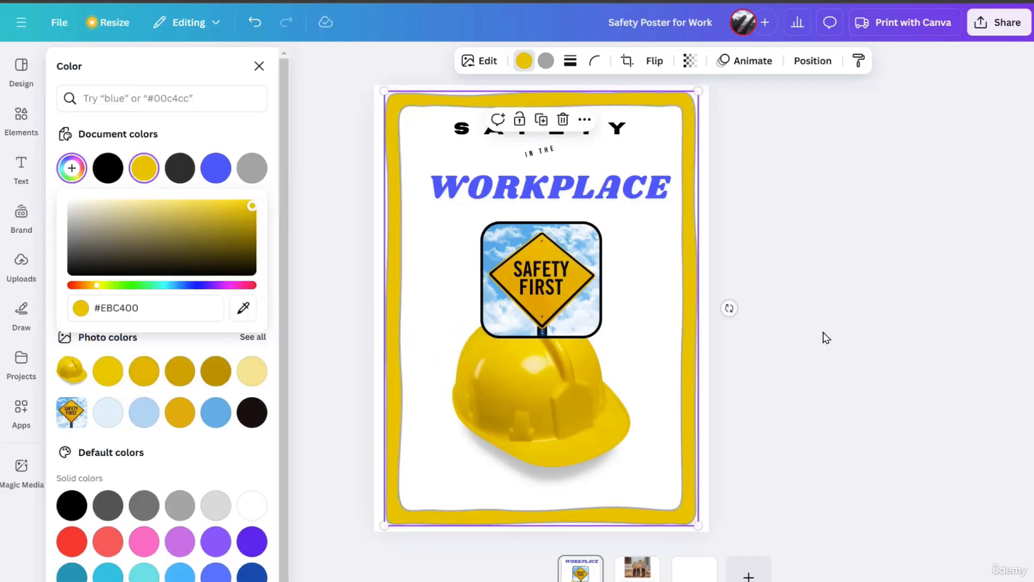
key(Escape)
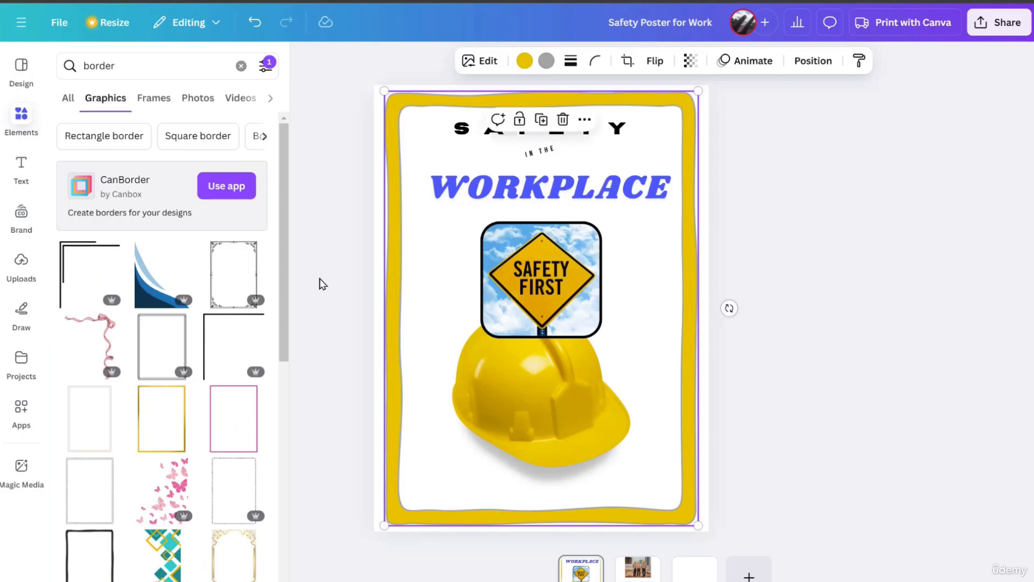
click(340, 290)
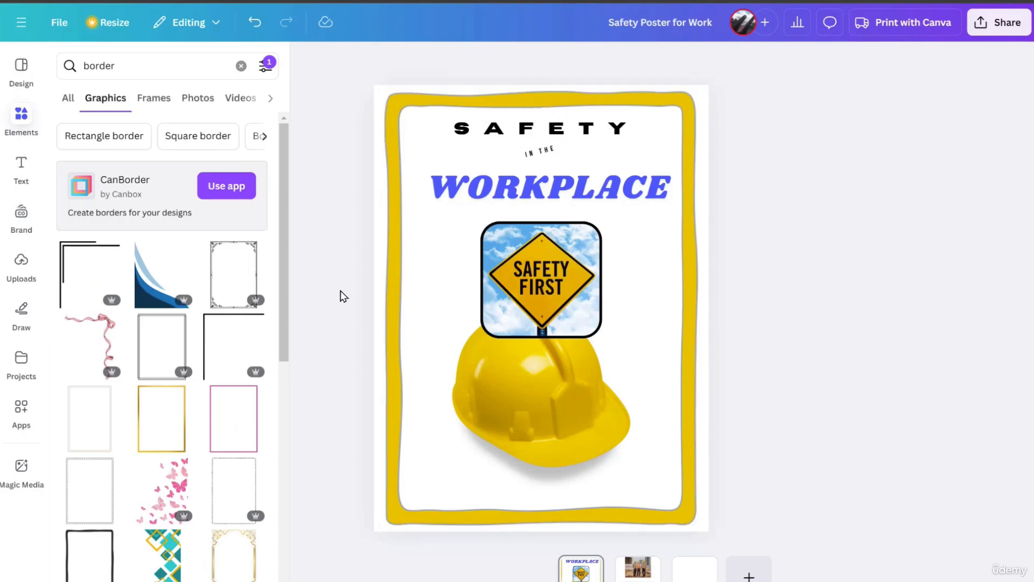
Examine the image editing options available for the border, including its filters and effects.
click(398, 223)
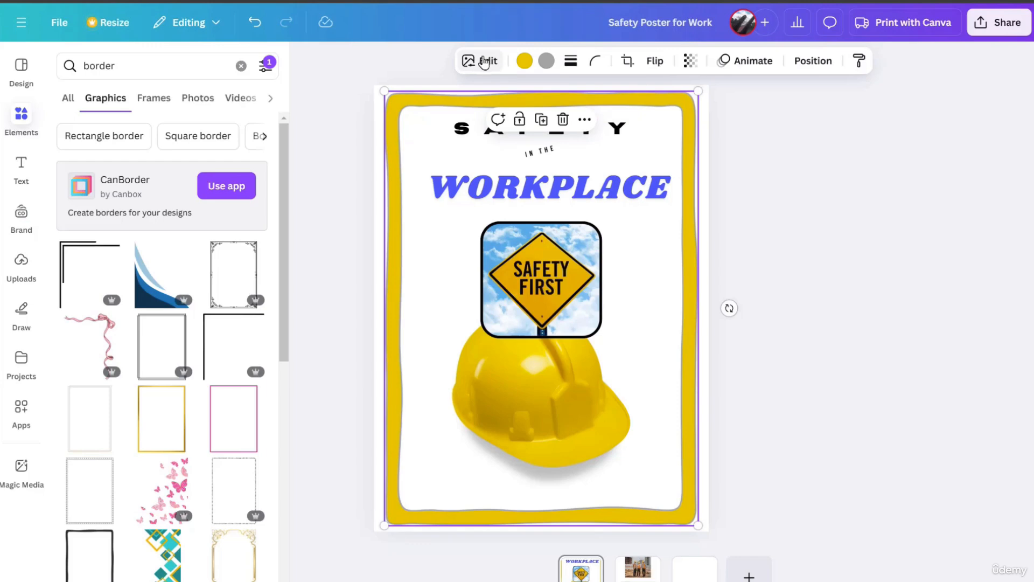
click(482, 62)
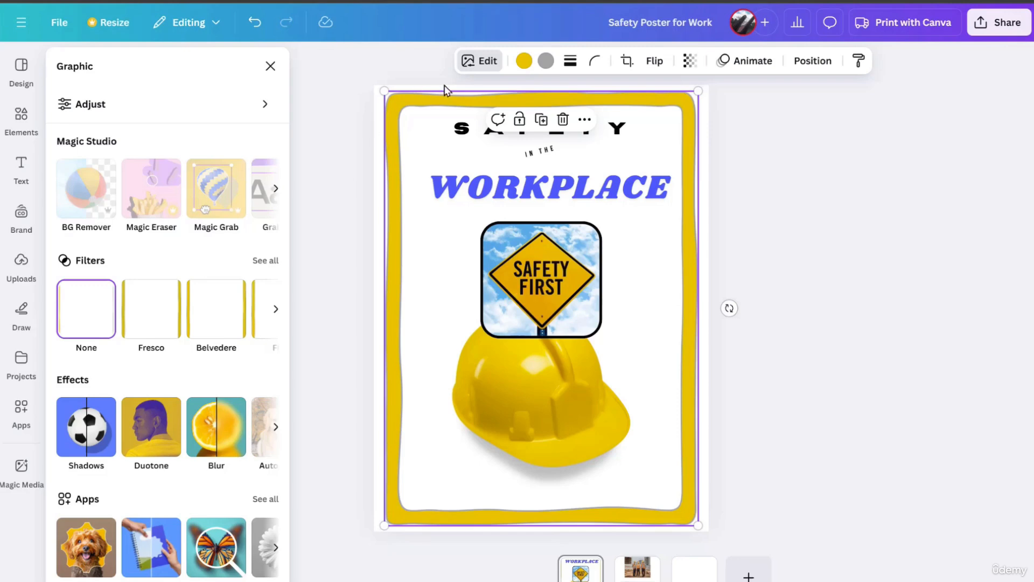
click(335, 246)
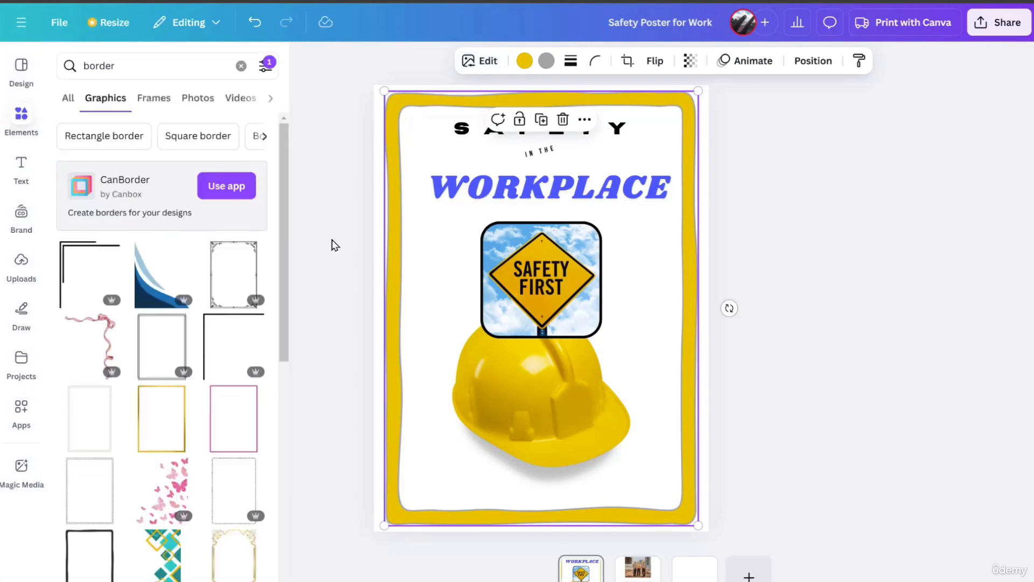
On the second page, search the elements for "circle frame" and show only frames.
click(636, 576)
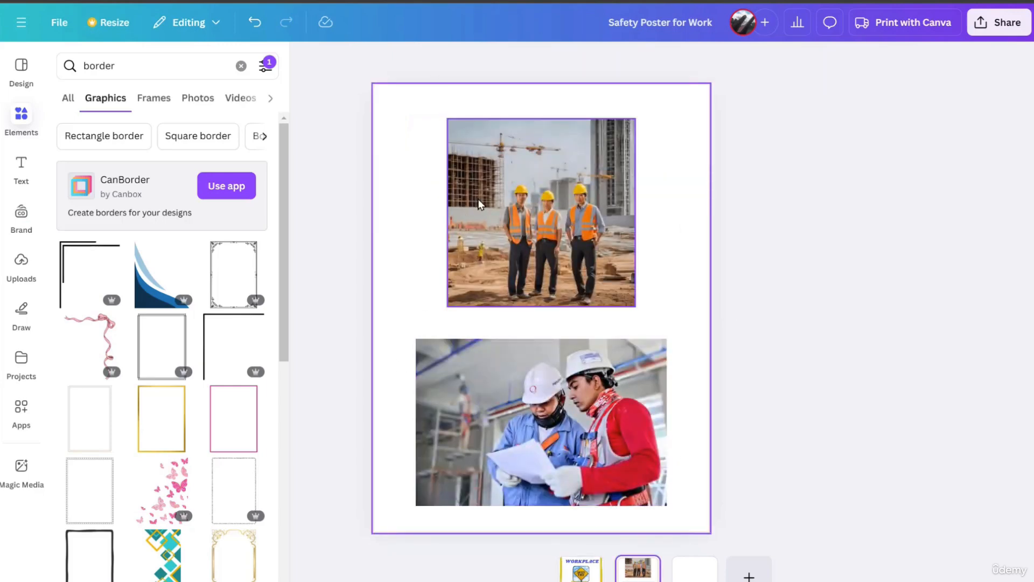
click(480, 205)
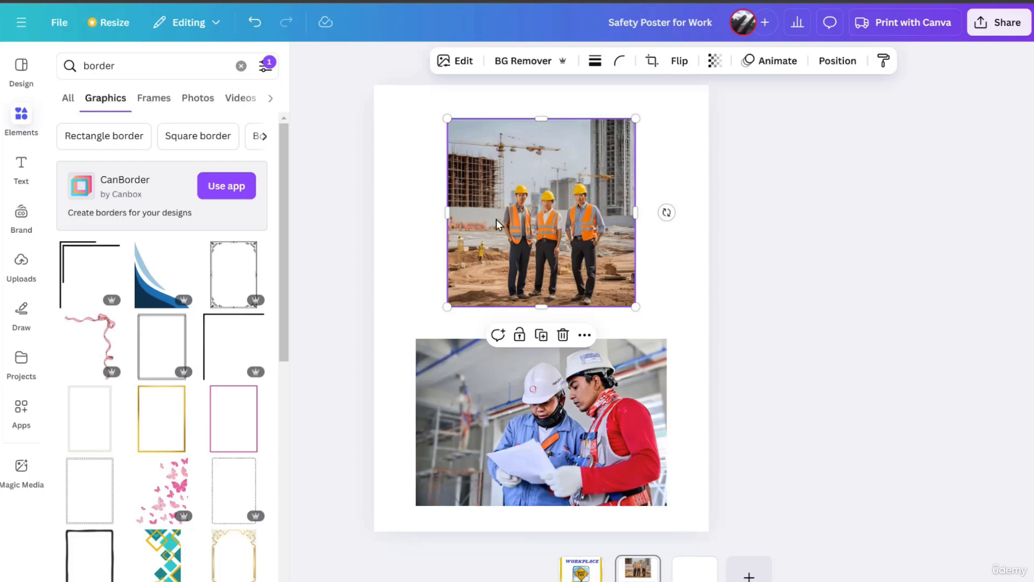
drag(148, 64, 85, 69)
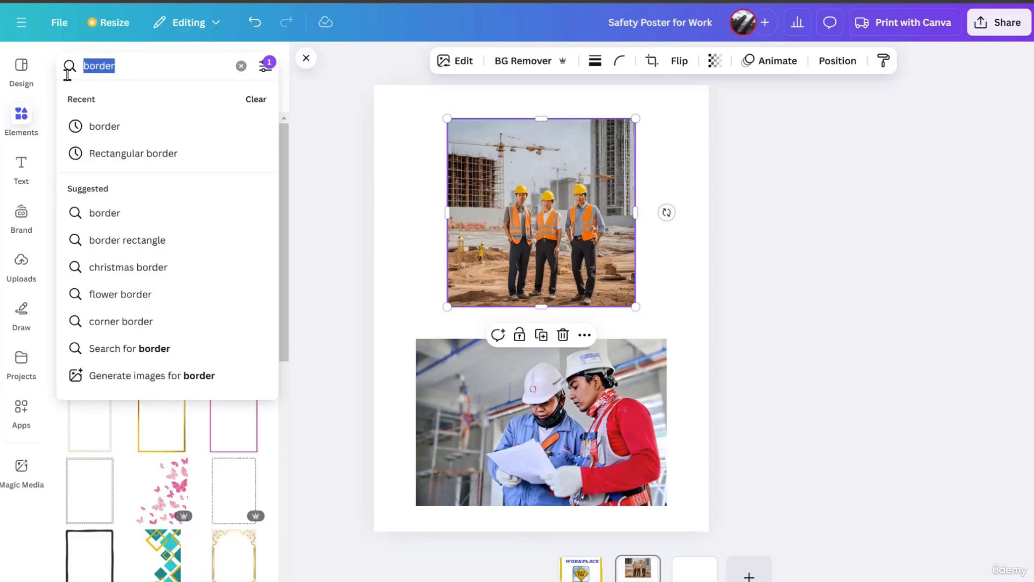
text(circle)
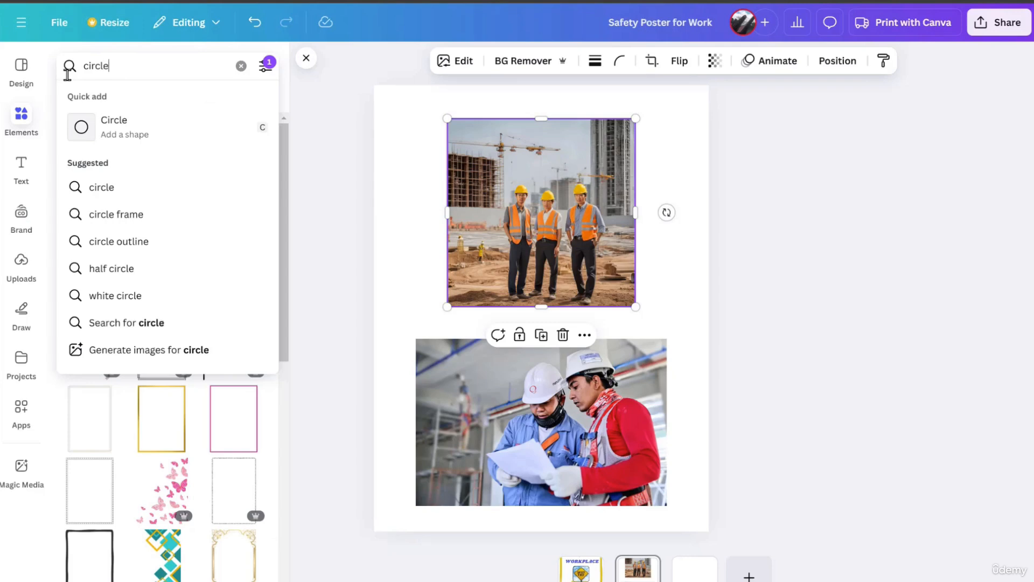
text( frame)
key(Return)
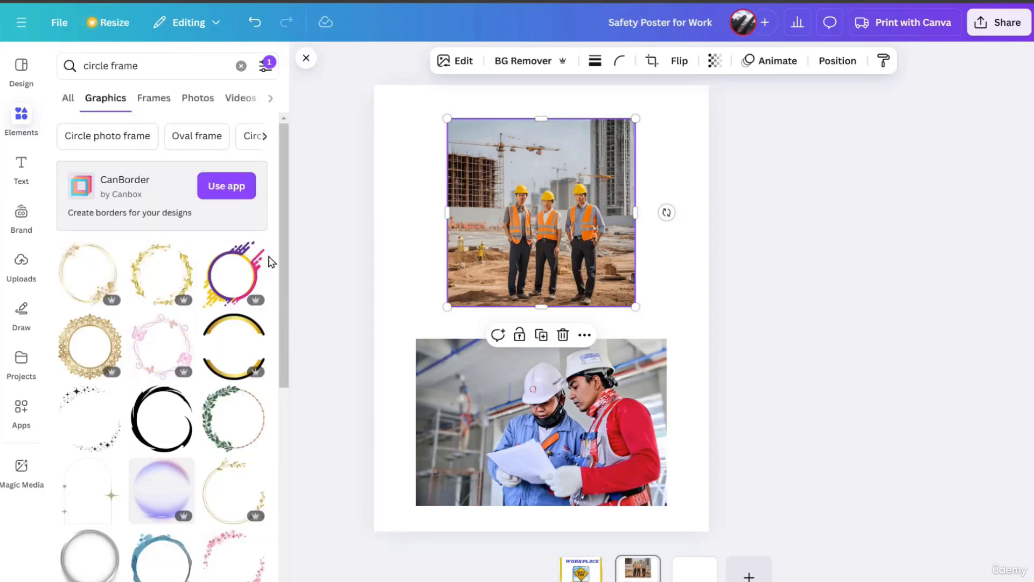
drag(280, 245, 278, 138)
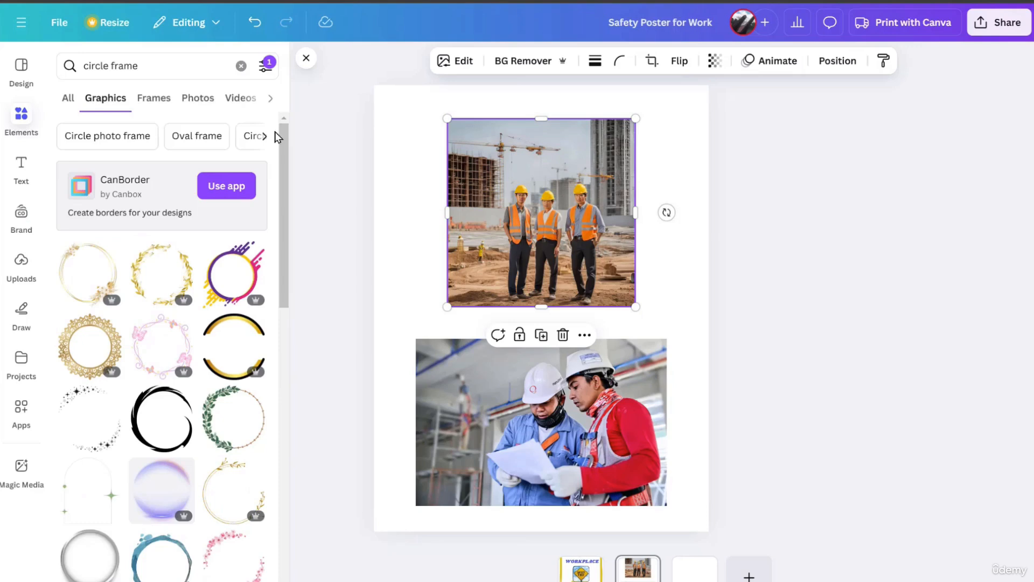
click(160, 102)
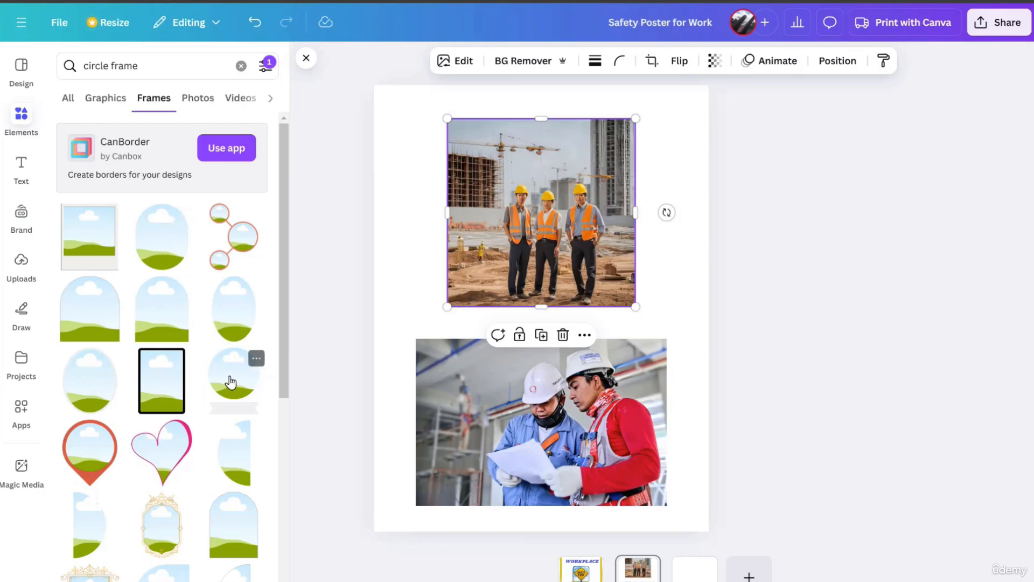
Add the circular frame with a ribbon banner to the second page and place the photo of three construction workers inside it.
drag(231, 381, 441, 199)
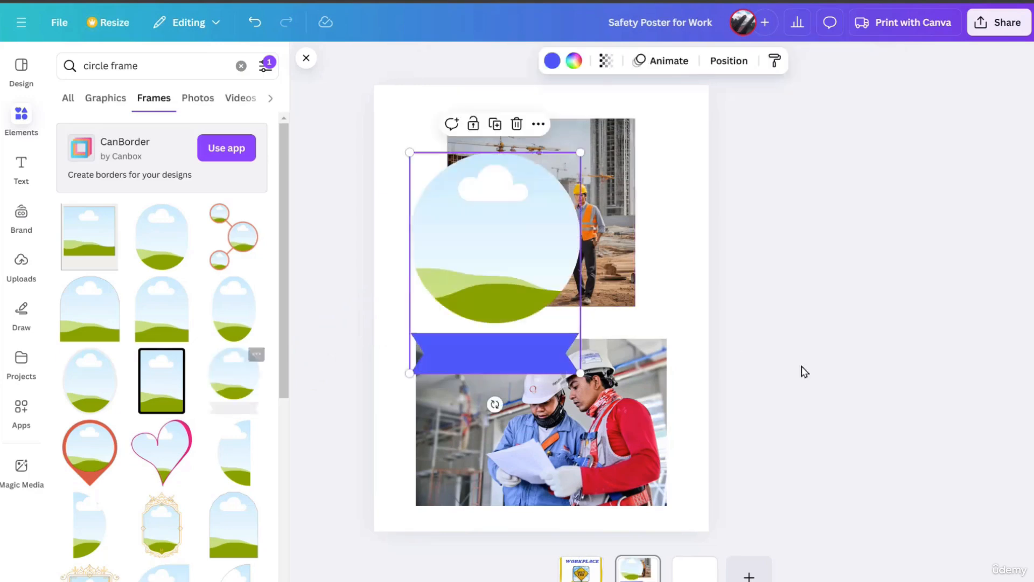
drag(621, 156, 689, 184)
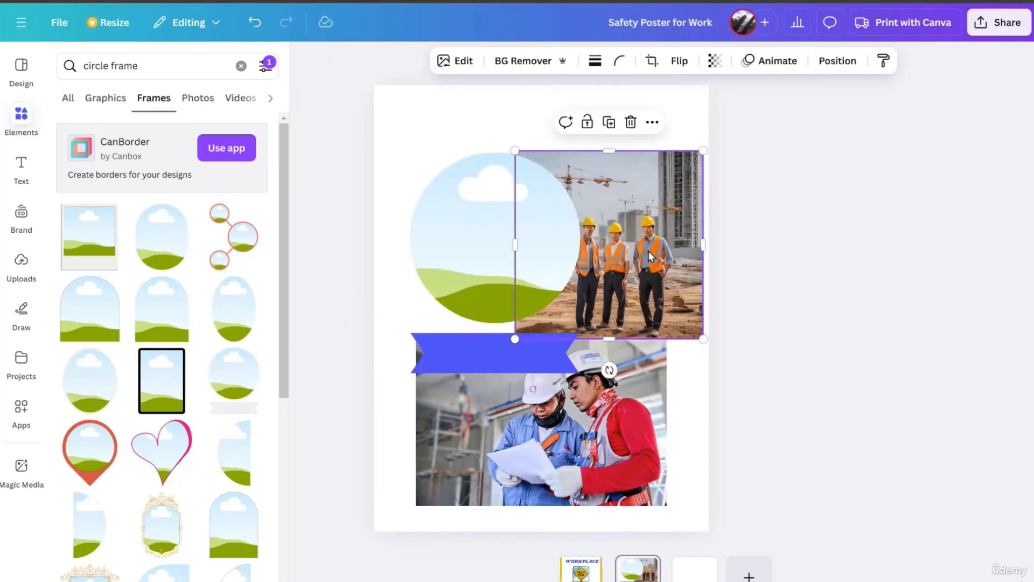
drag(651, 253, 808, 283)
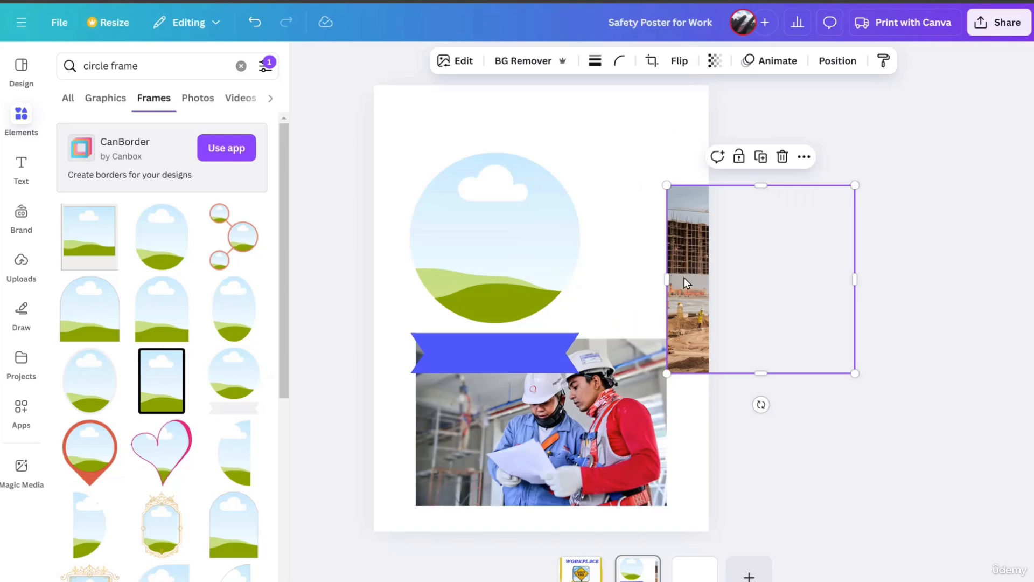
drag(685, 282, 543, 173)
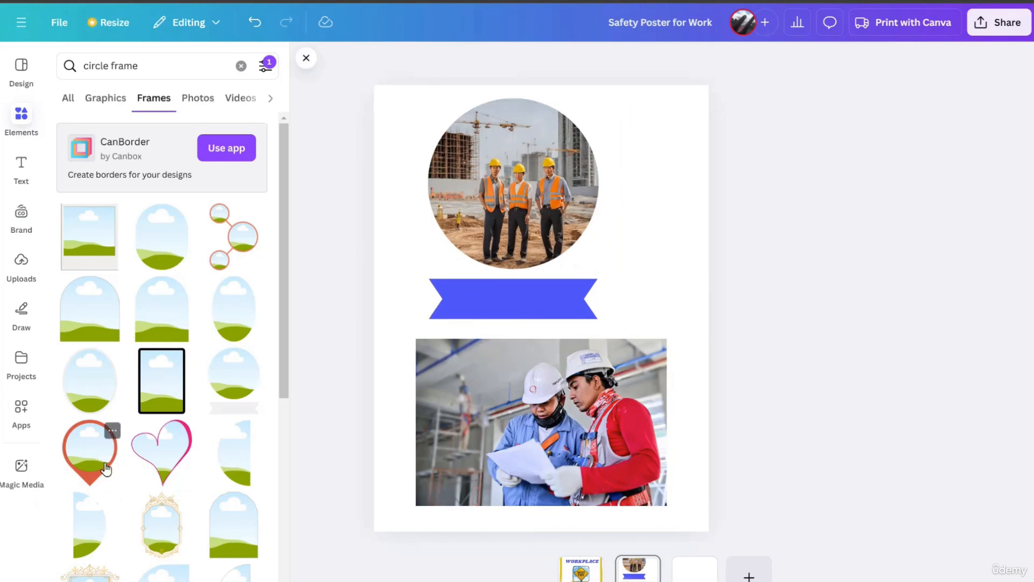
Add the red location-pin frame to the second page and move the three-workers photo from the circular ribbon frame into it.
drag(91, 465, 585, 314)
click(498, 190)
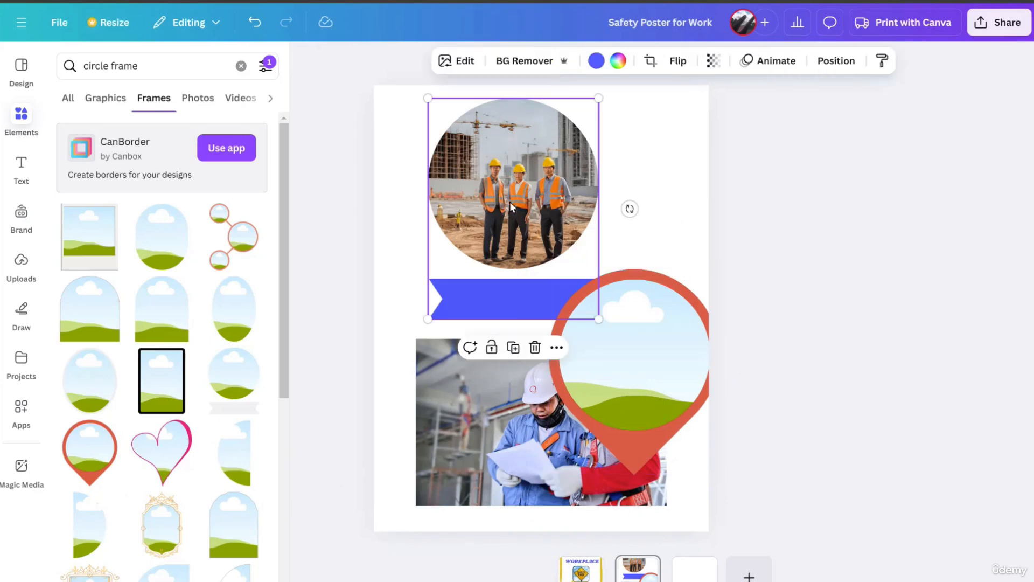
right_click(484, 173)
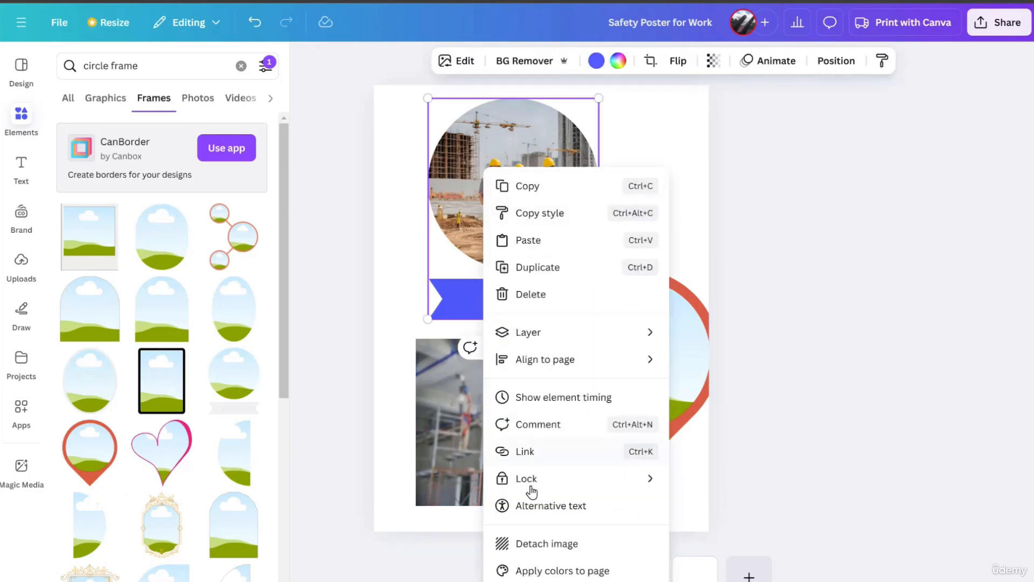
click(541, 544)
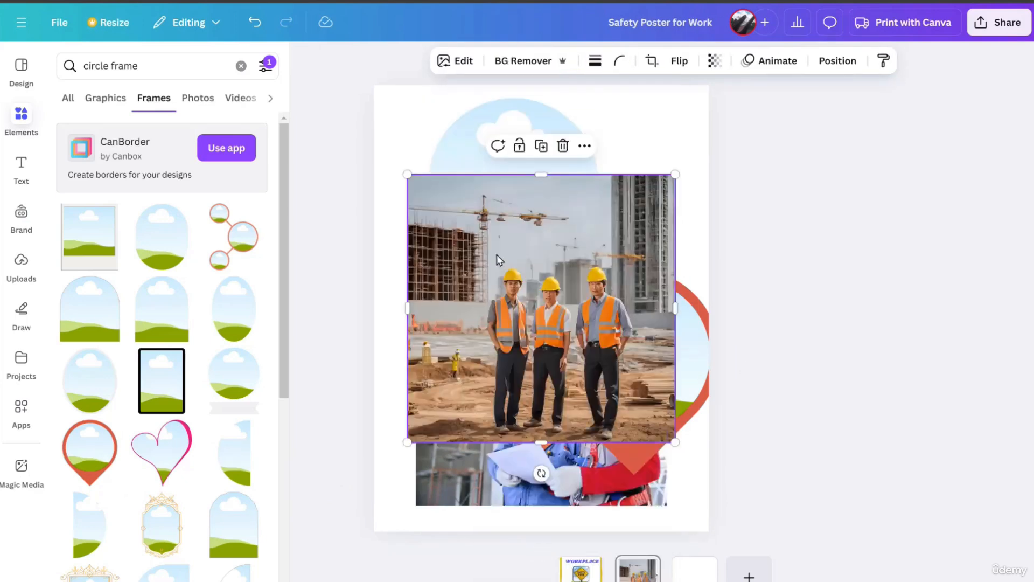
drag(501, 261, 667, 393)
Delete the empty circular ribbon frame and move the red pin frame to the centre of the page's upper half.
click(522, 199)
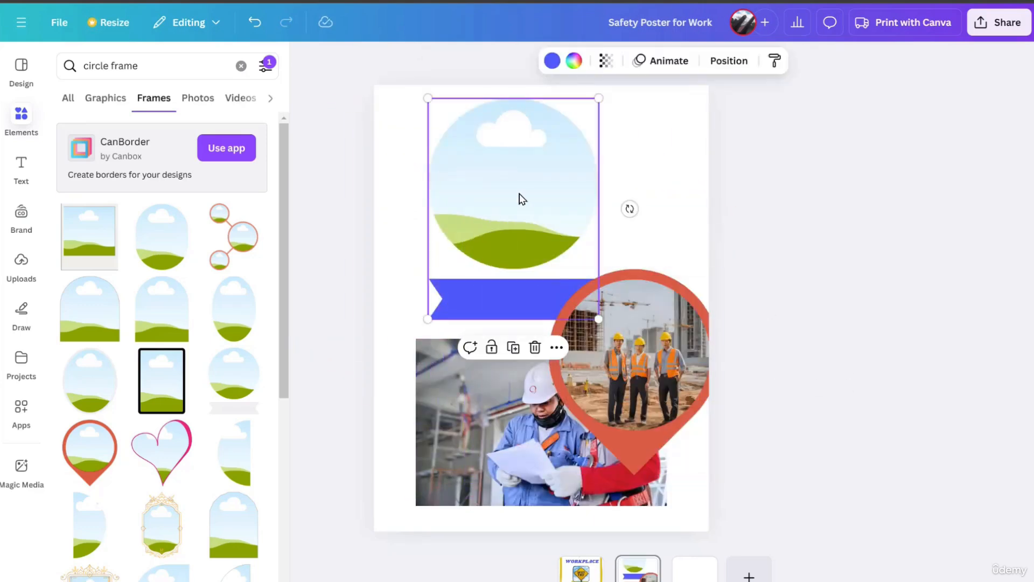
key(Delete)
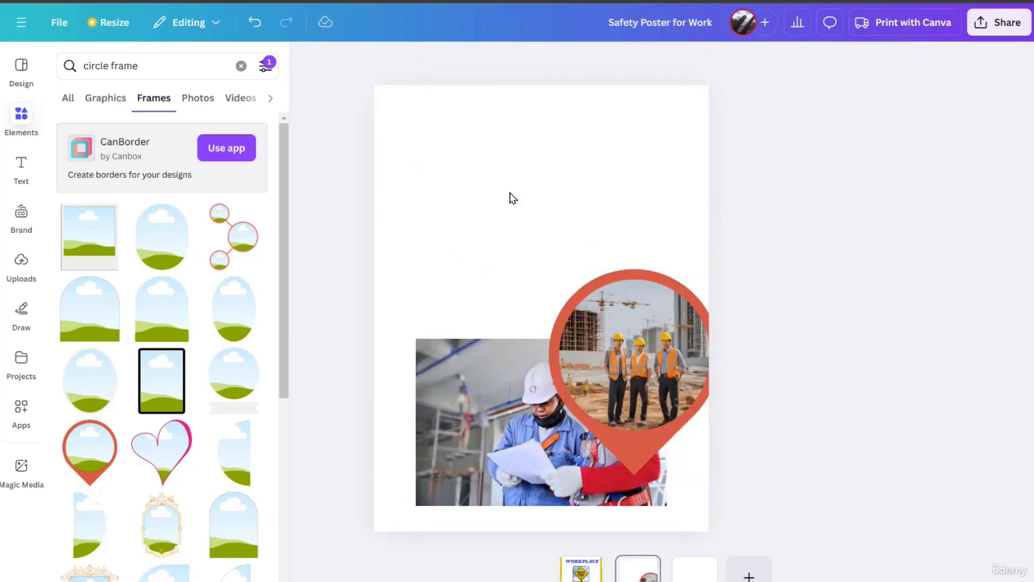
drag(633, 326, 541, 158)
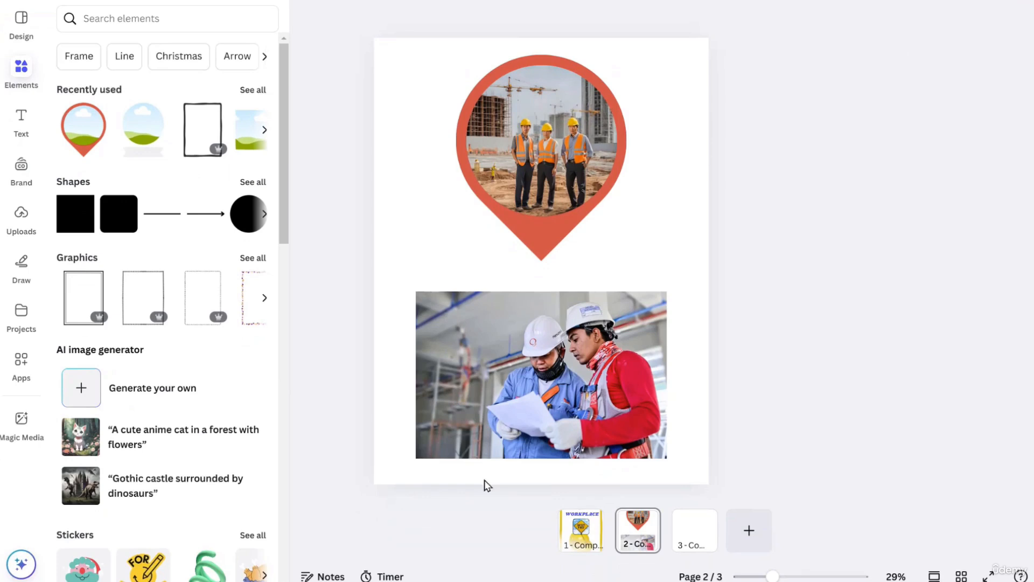
Copy the yellow border from the first page and paste it onto the second page.
click(582, 531)
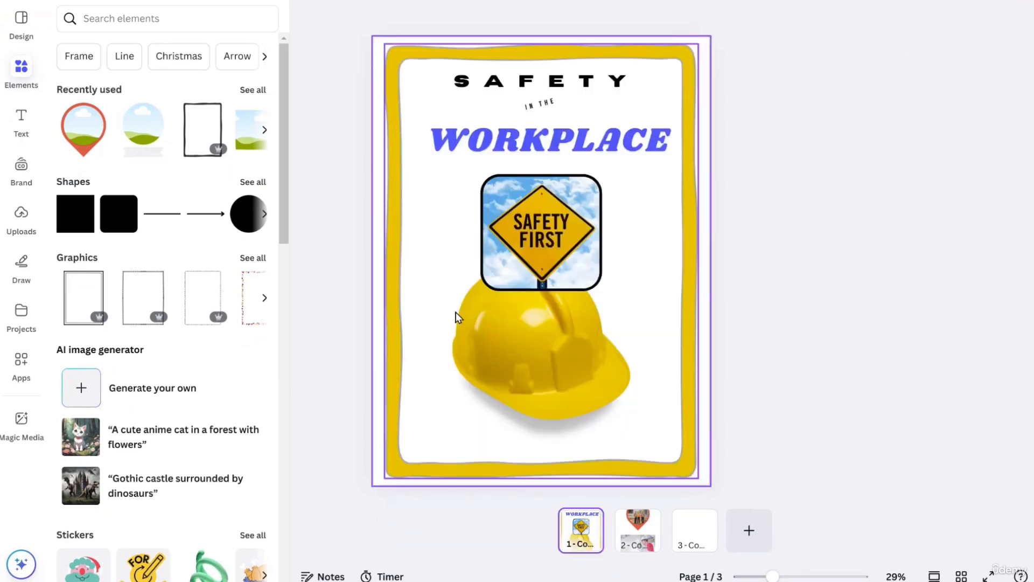
right_click(396, 242)
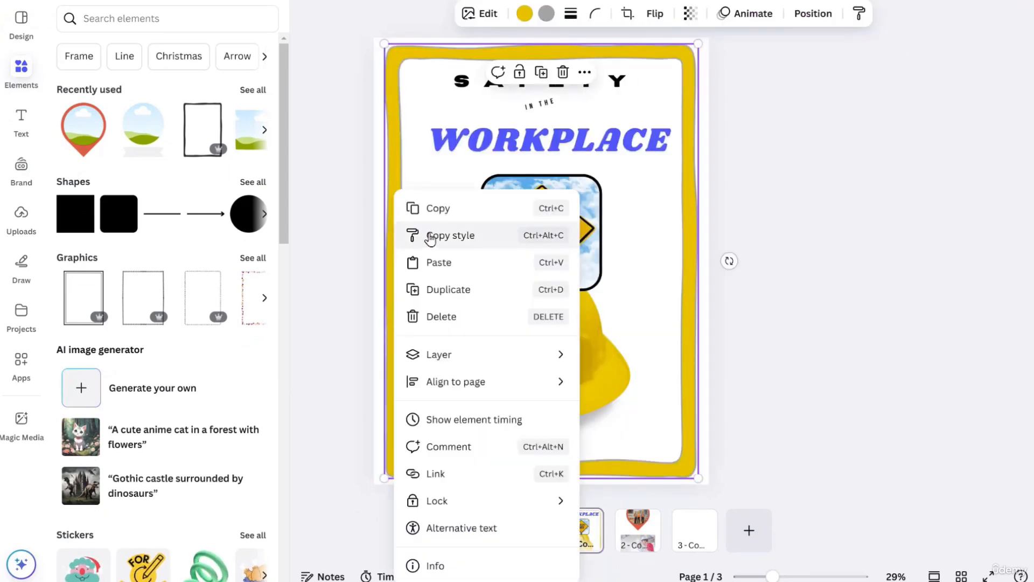
click(434, 209)
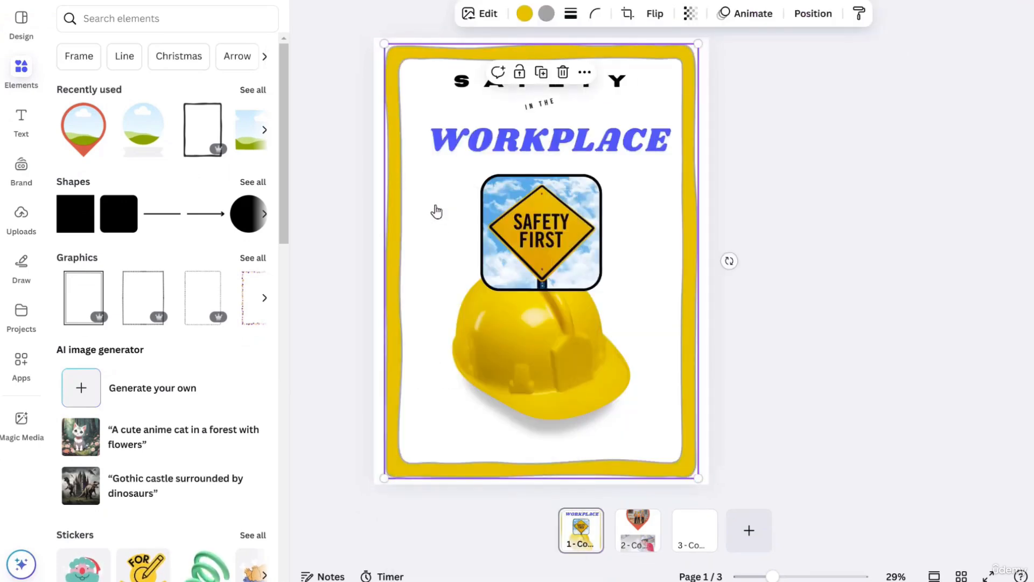
click(645, 536)
right_click(399, 215)
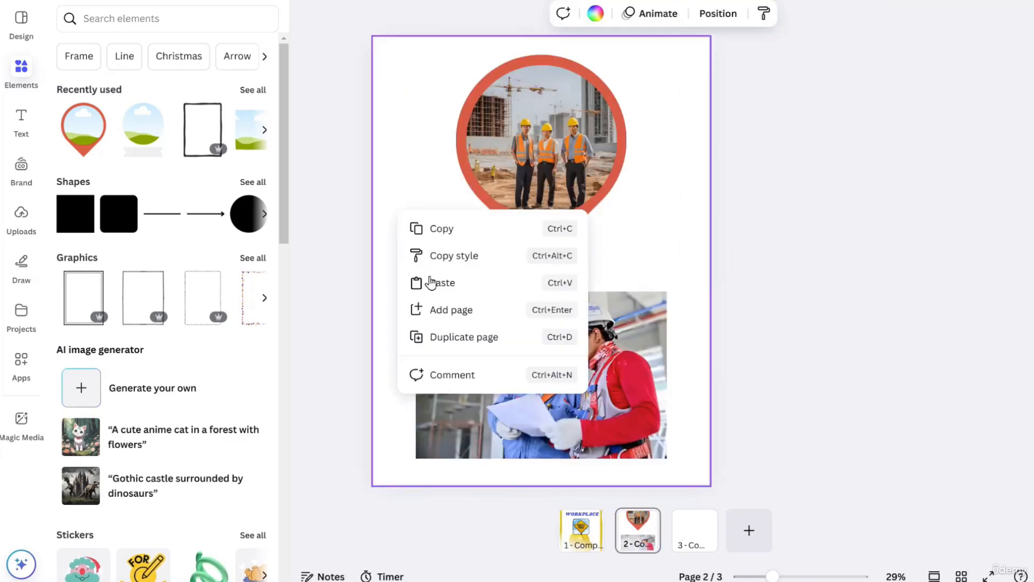
click(439, 284)
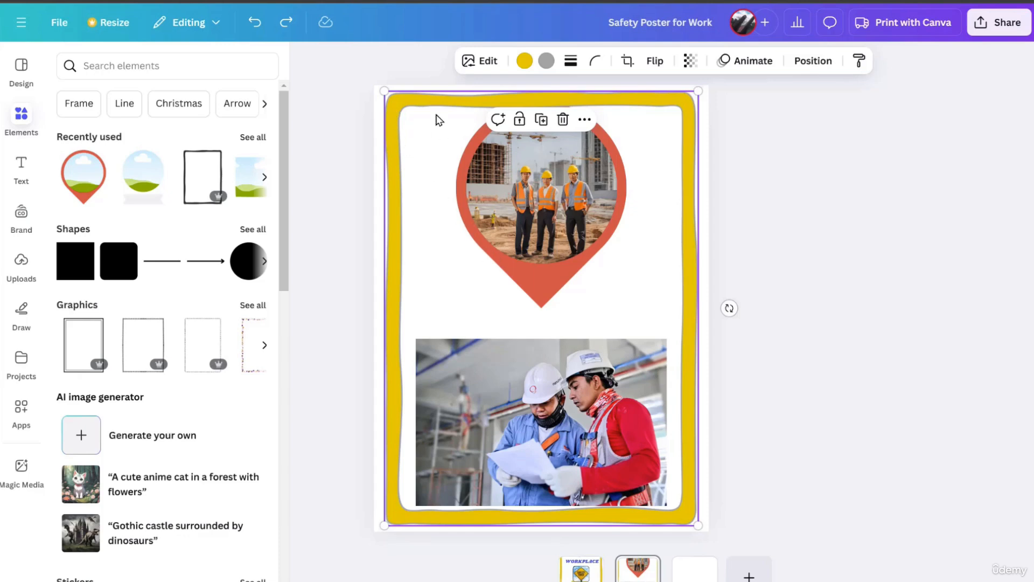
Bring the pin frame above the yellow border in the layer order, then shrink it and position it inside the border above the lower photo.
click(813, 61)
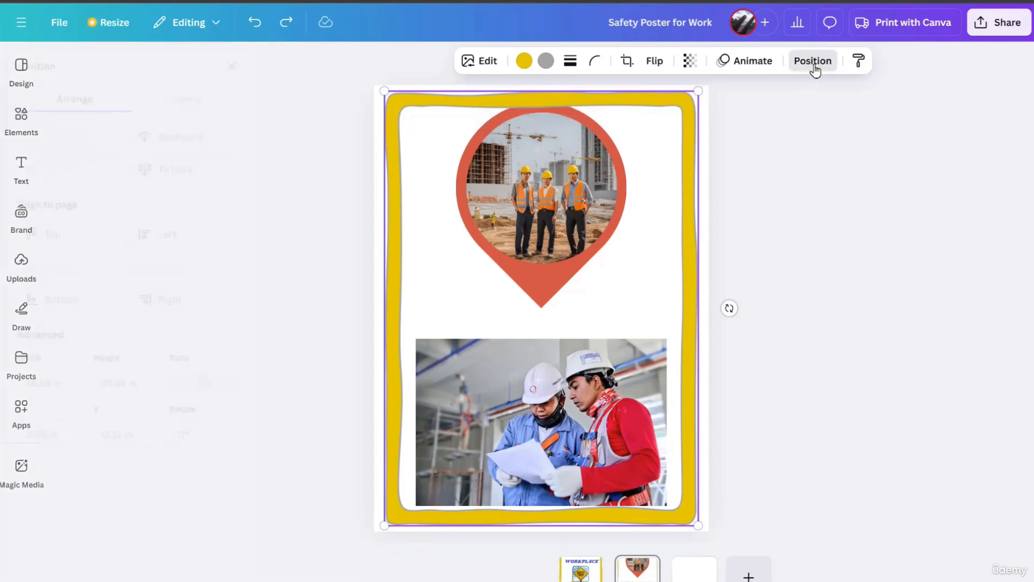
click(221, 105)
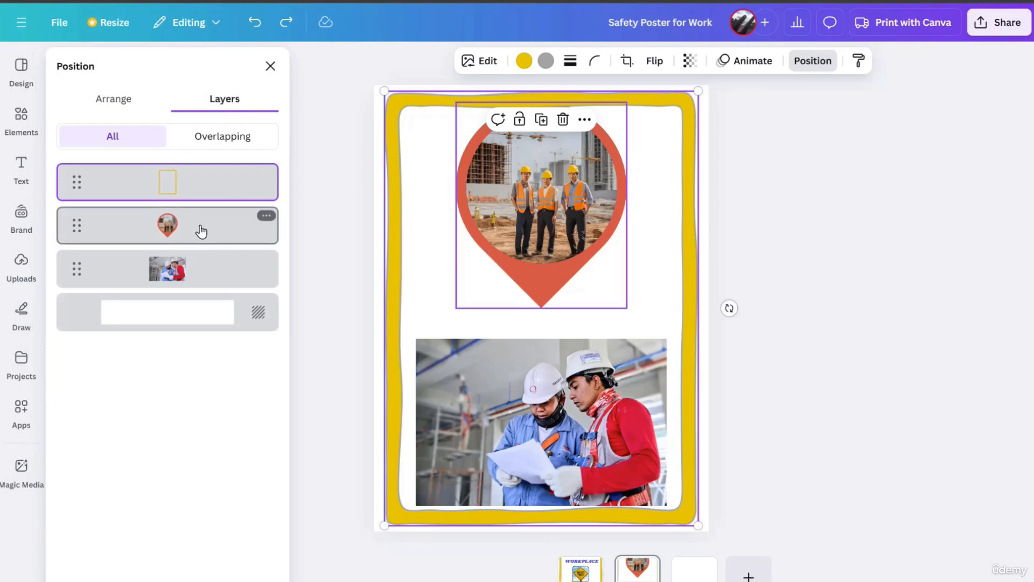
drag(200, 231, 202, 167)
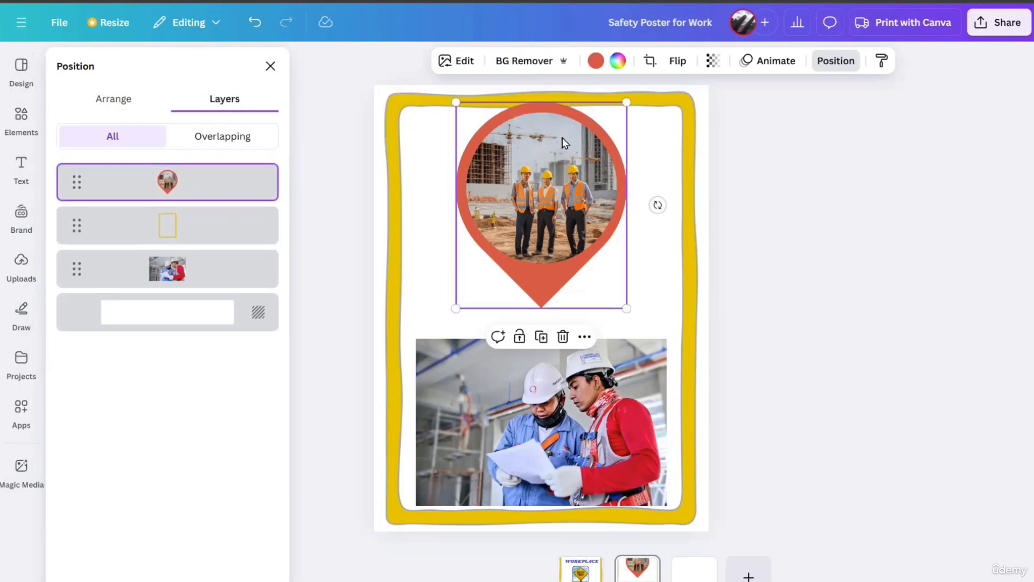
drag(498, 125, 497, 176)
drag(574, 248, 550, 209)
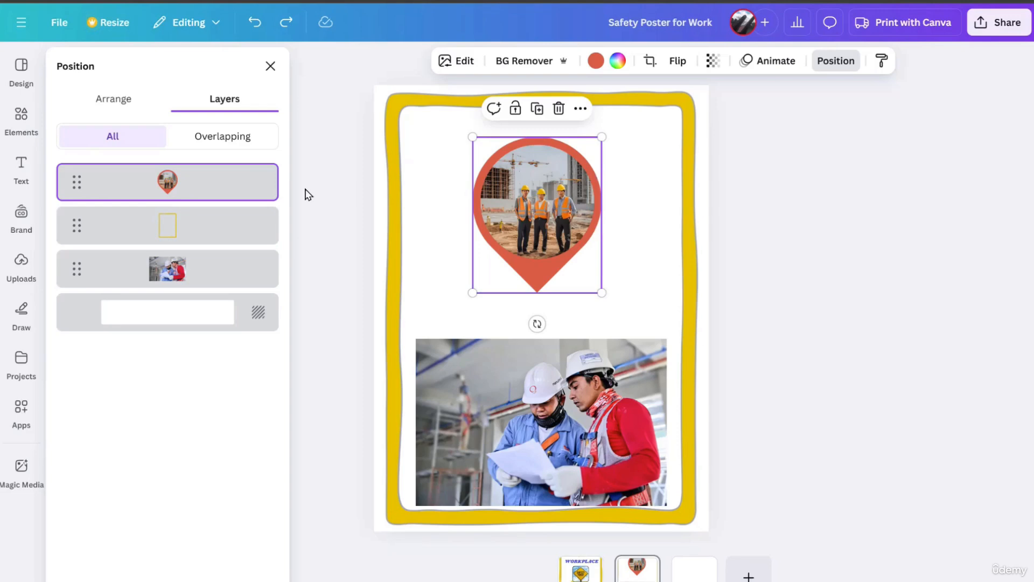
Set the second page's background color to black #000000.
click(379, 98)
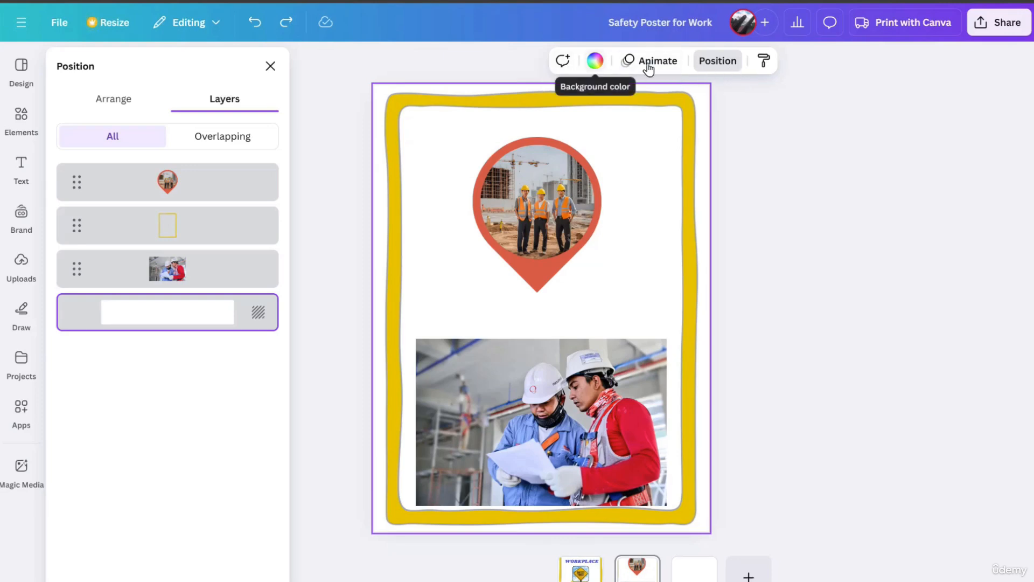
click(595, 63)
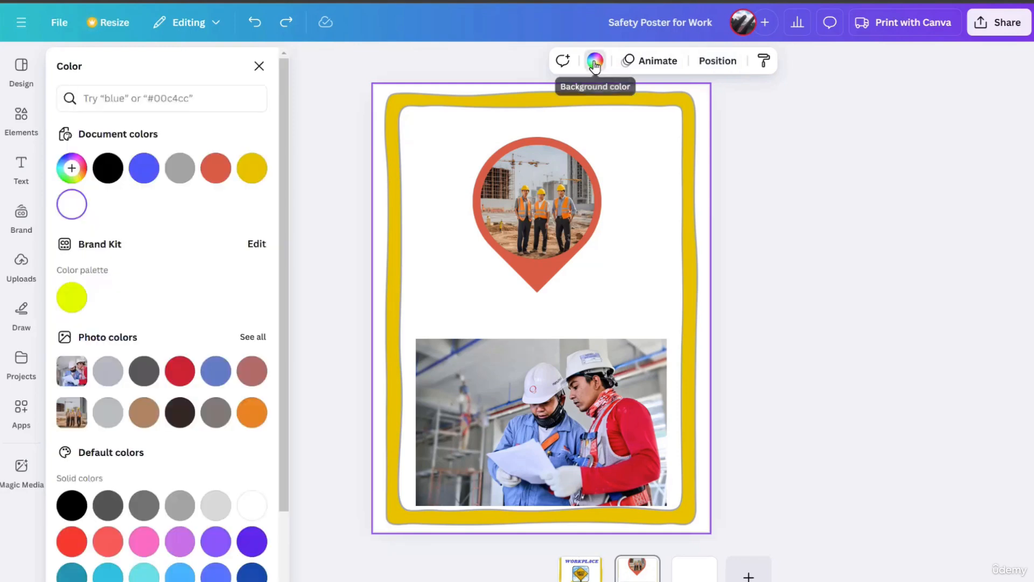
click(108, 169)
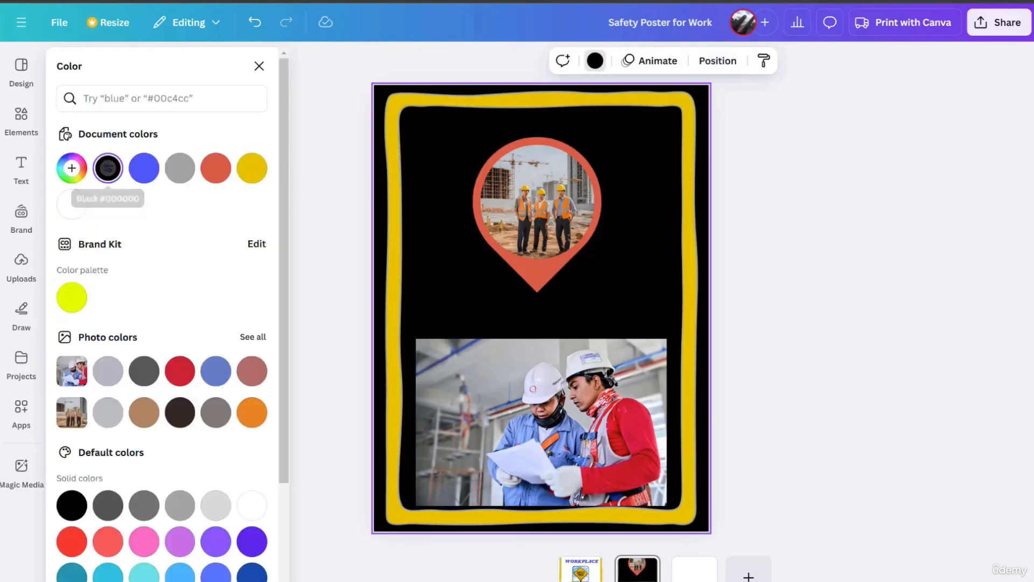
click(849, 268)
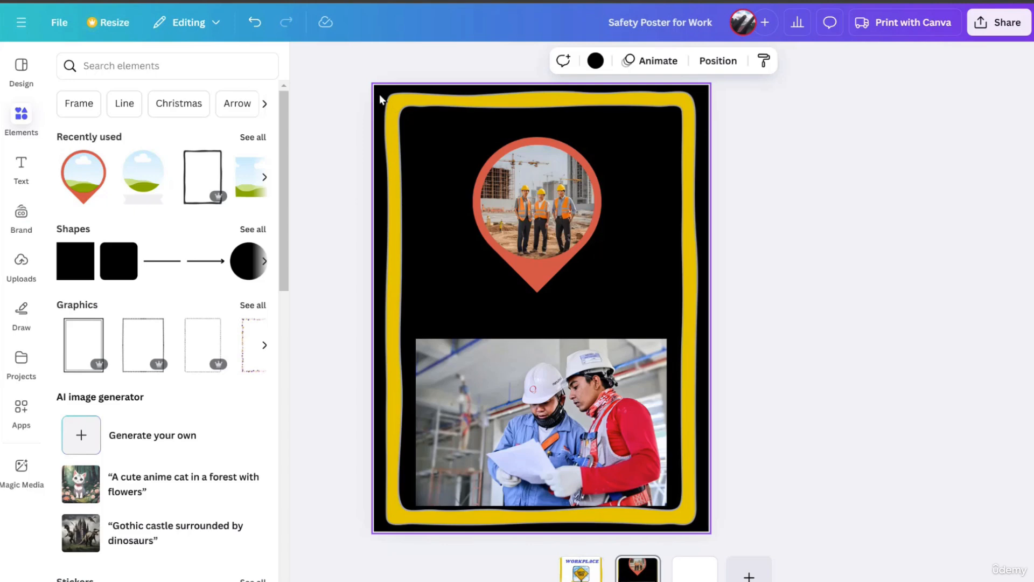
Open the position and layer settings for the second page's background.
click(720, 61)
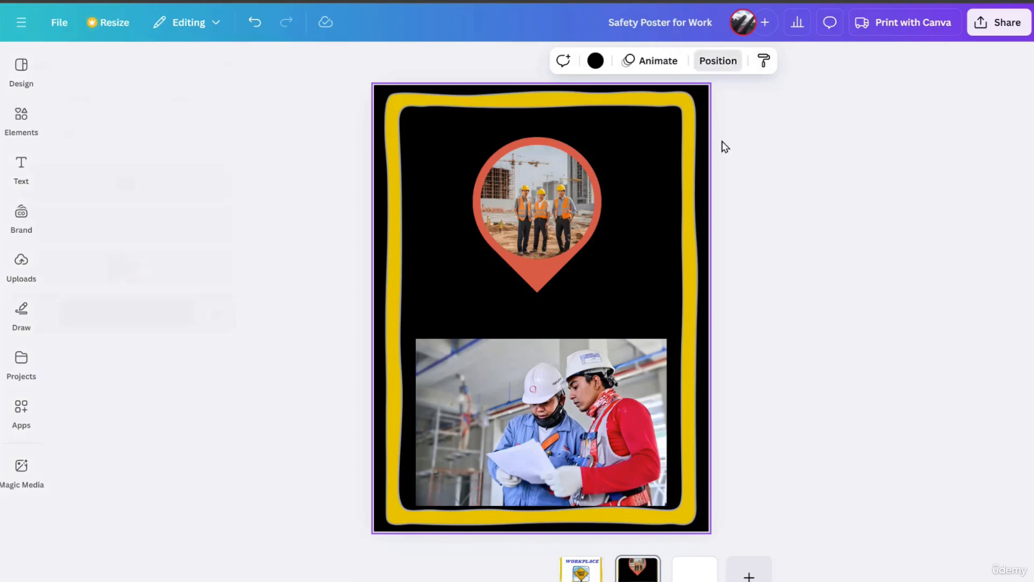